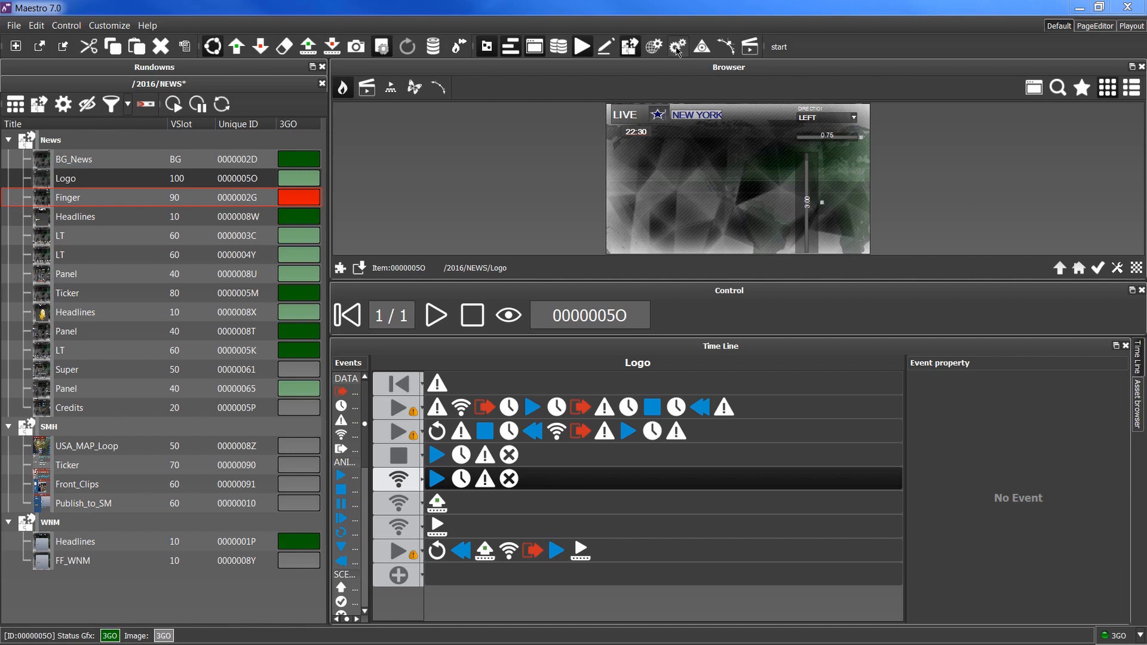
- Dock the Macros panel beside the browser and widen it by dragging its splitter left
left_click(678, 47)
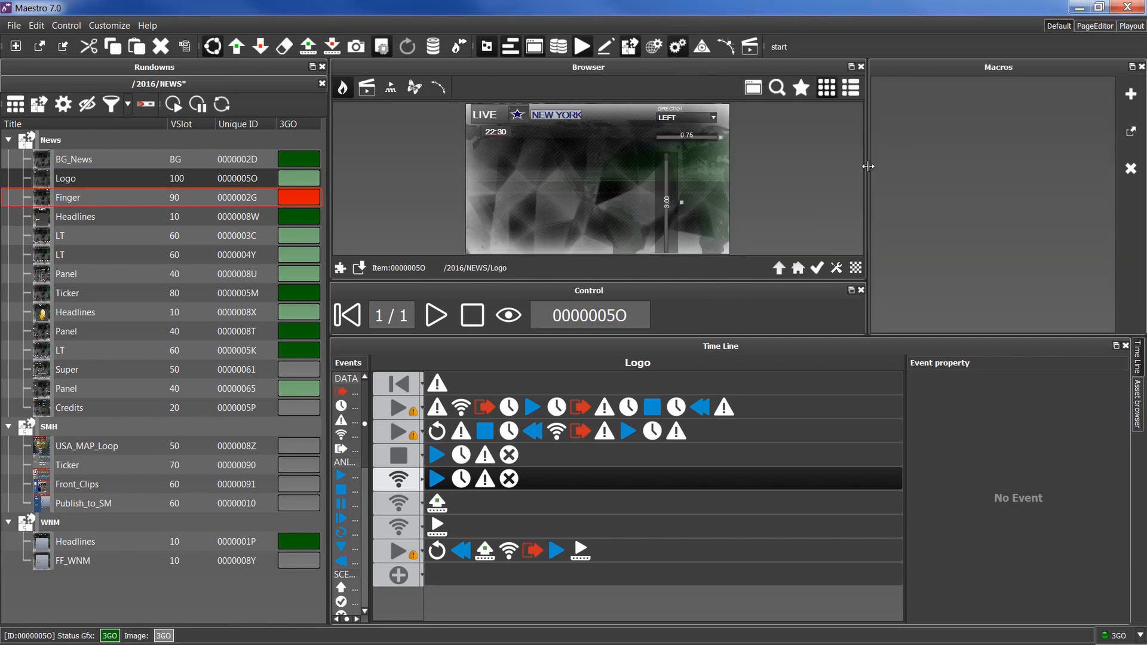
left_click_drag(867, 169, 790, 168)
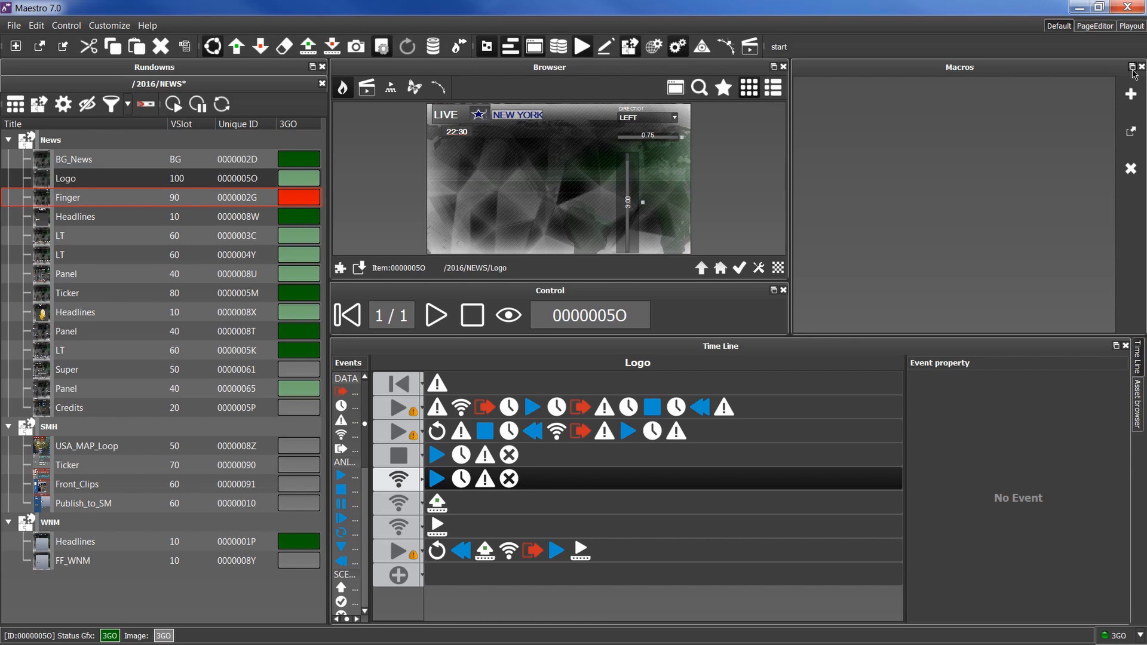
- Create a new macro named Macrodemo with shortcut Shift+D and file storage enabled
left_click(1131, 94)
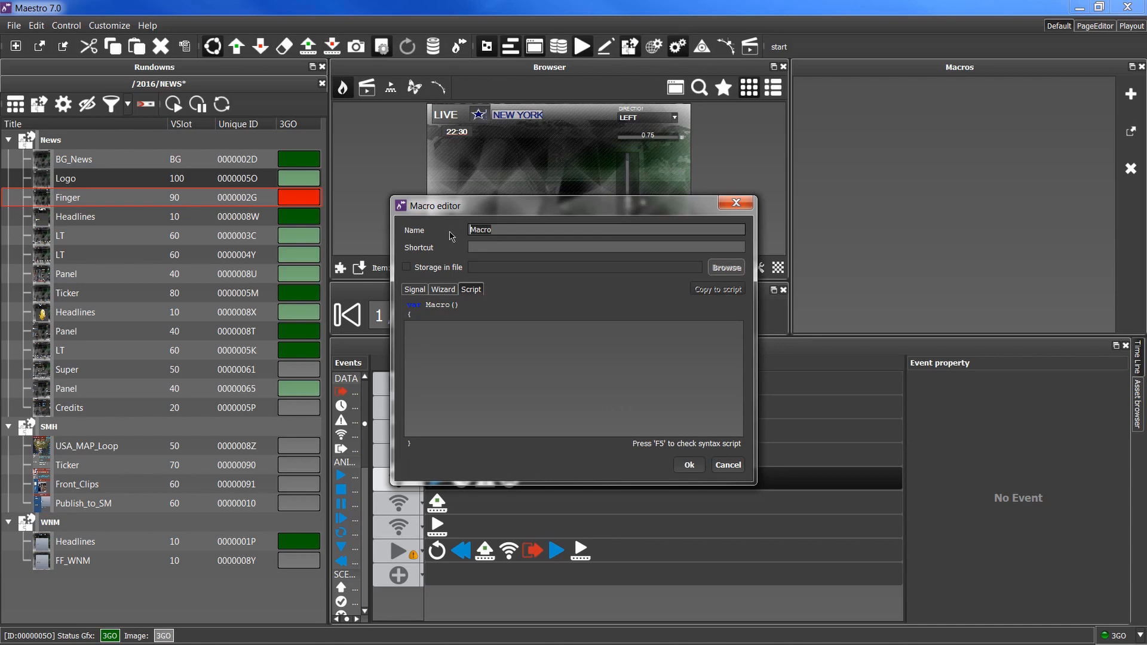
type("M")
left_click(596, 249)
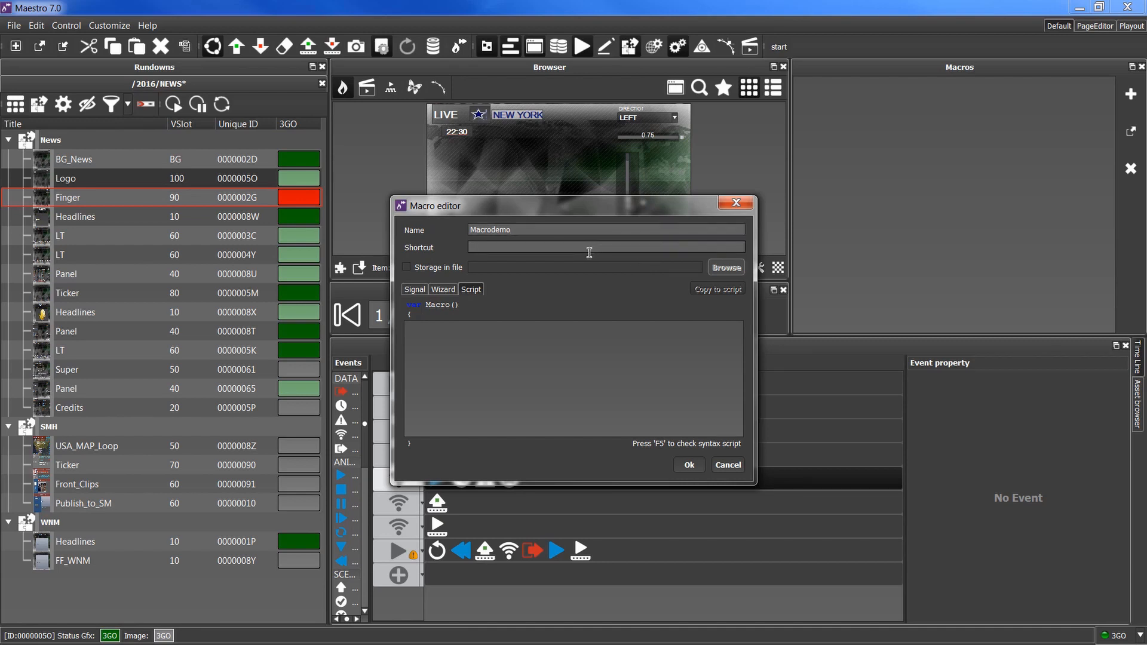
key("shift+d")
left_click(408, 268)
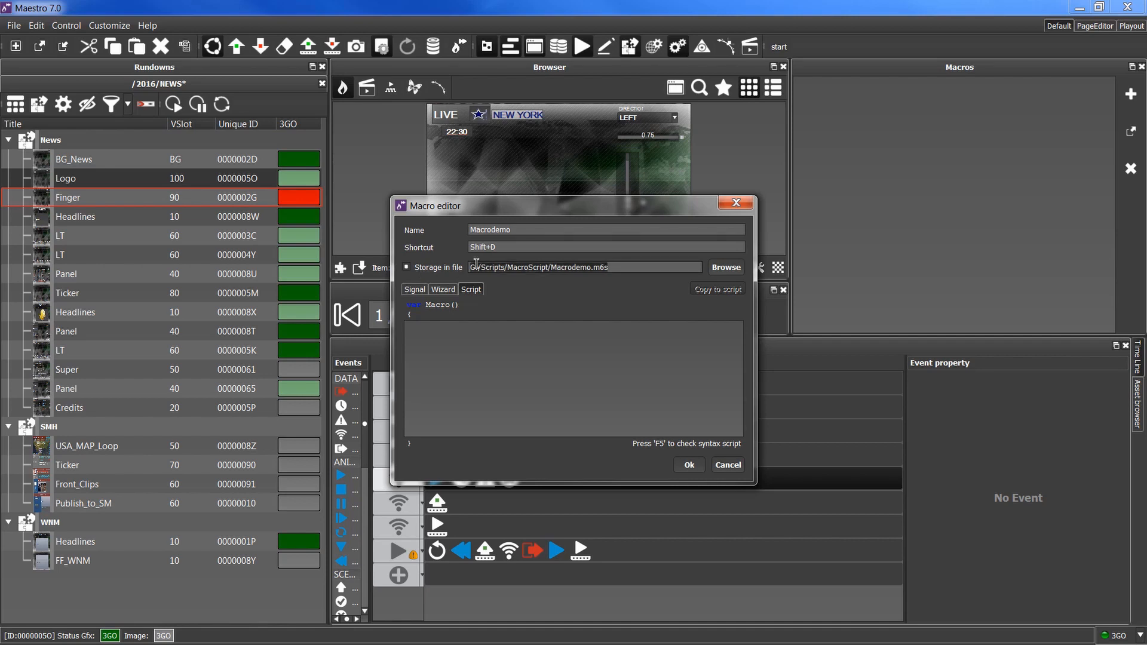
- Choose G:\Macros as the save location for the Macrodemo script file
left_click(726, 267)
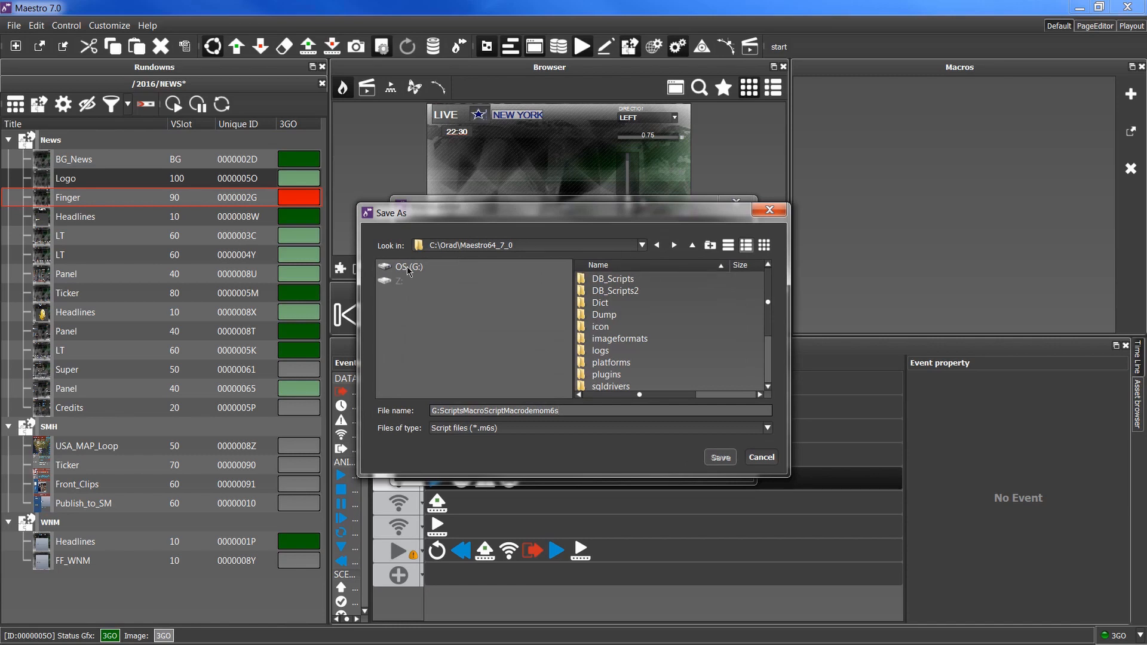
left_click(494, 243)
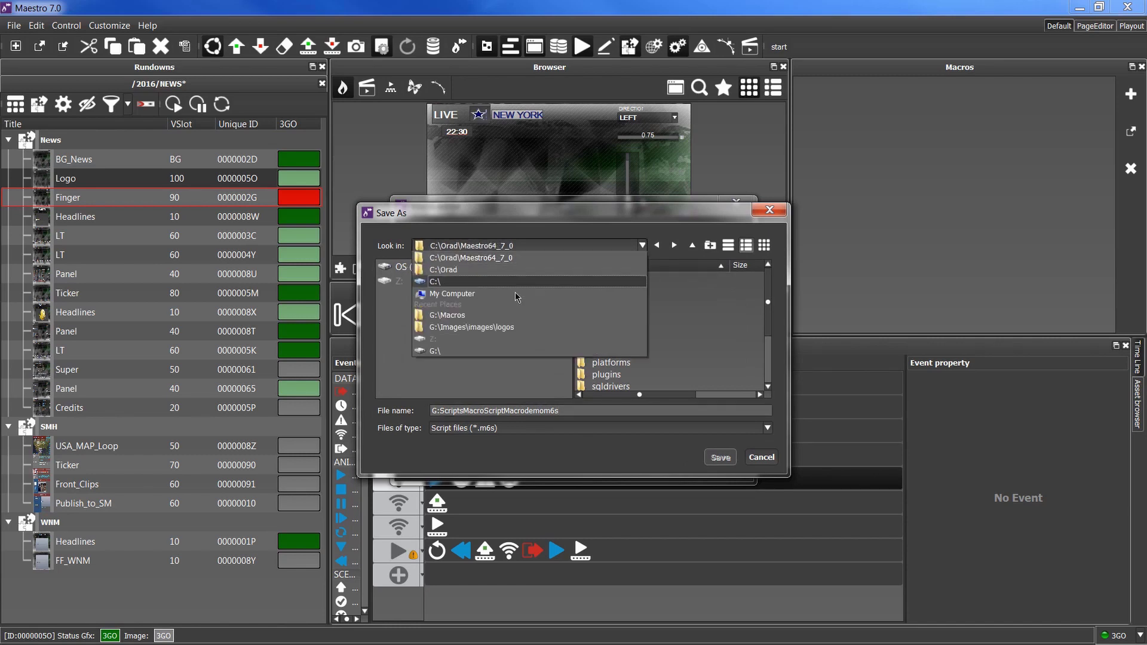
left_click(453, 292)
double_click(604, 291)
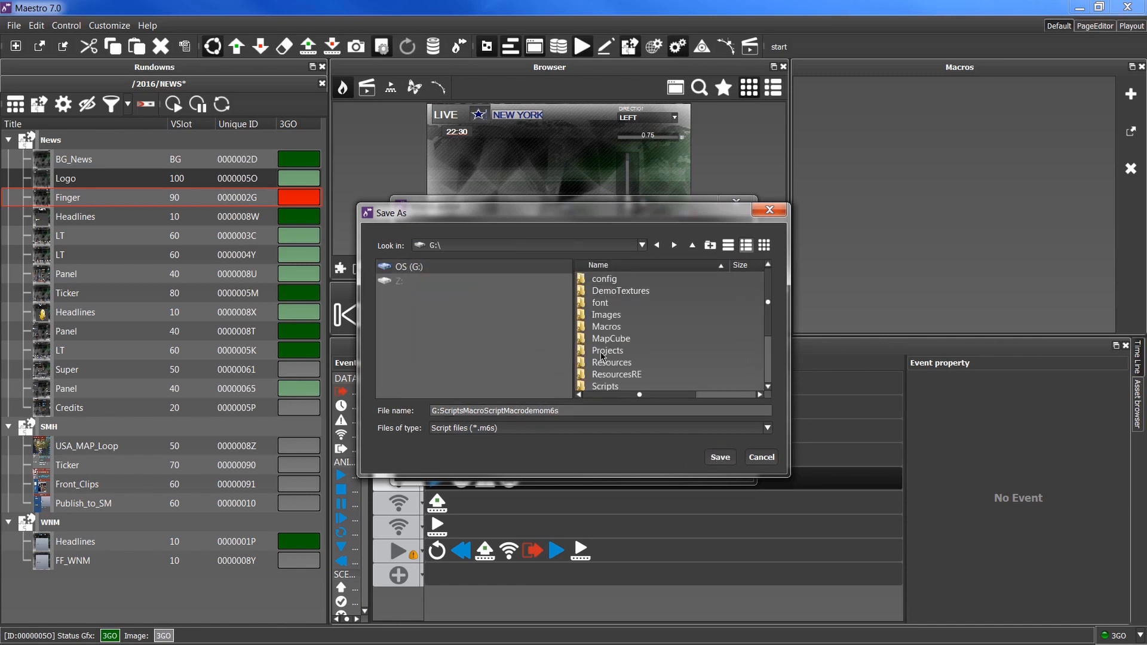
double_click(615, 330)
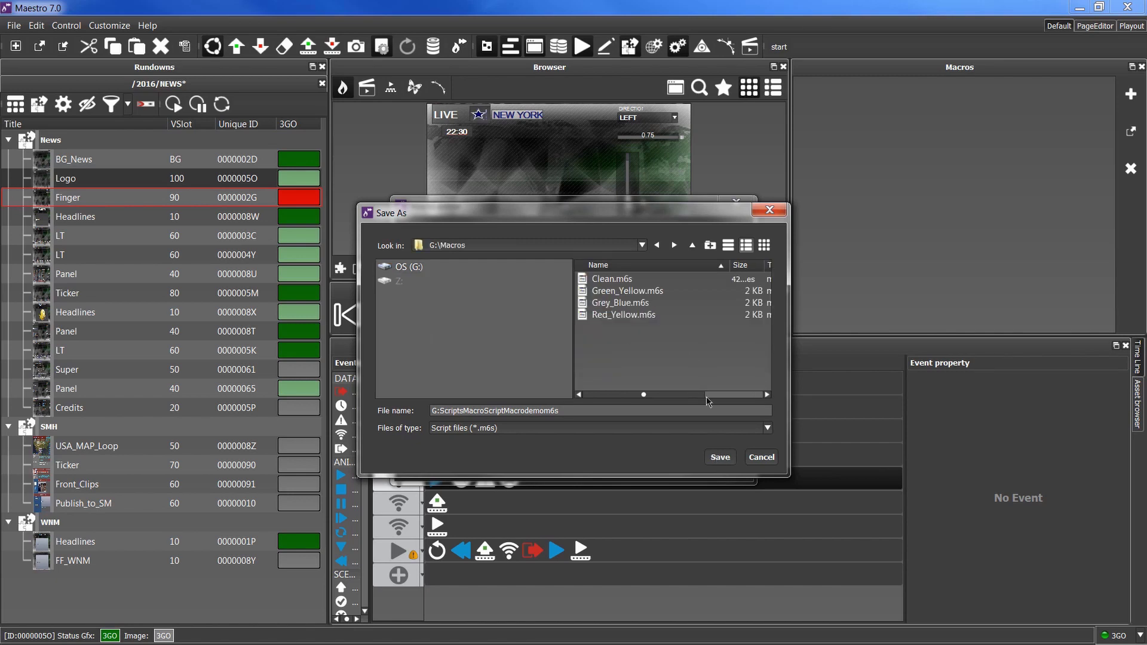
left_click(719, 458)
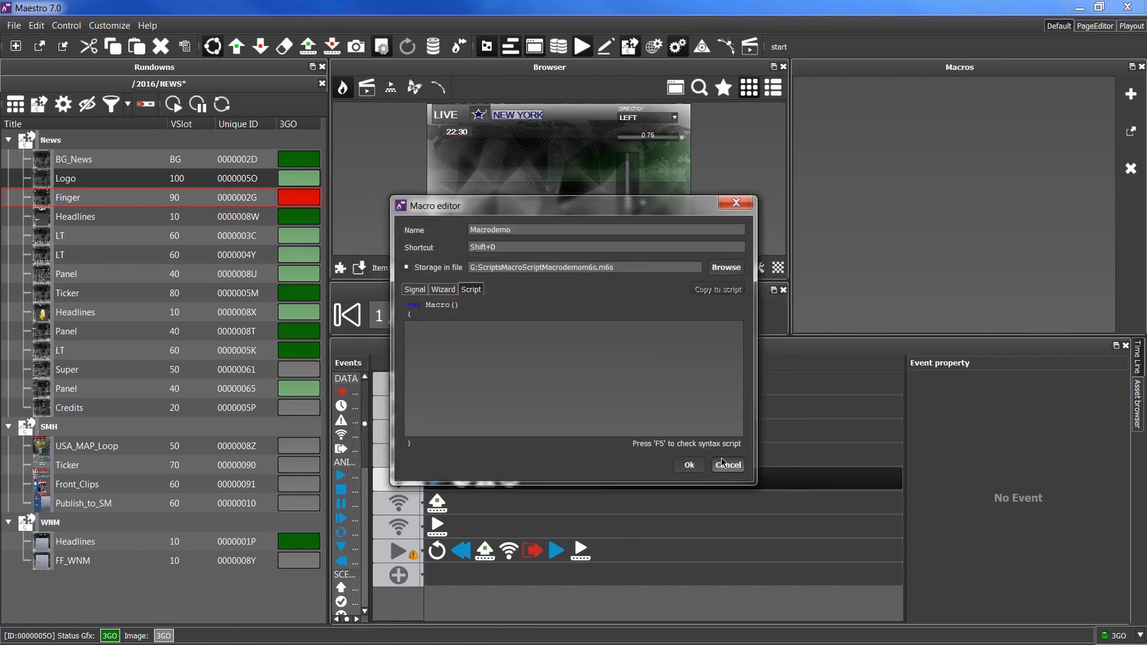
- Enable Direct signal for Macrodemo and change its destination from Application to Item
left_click(418, 290)
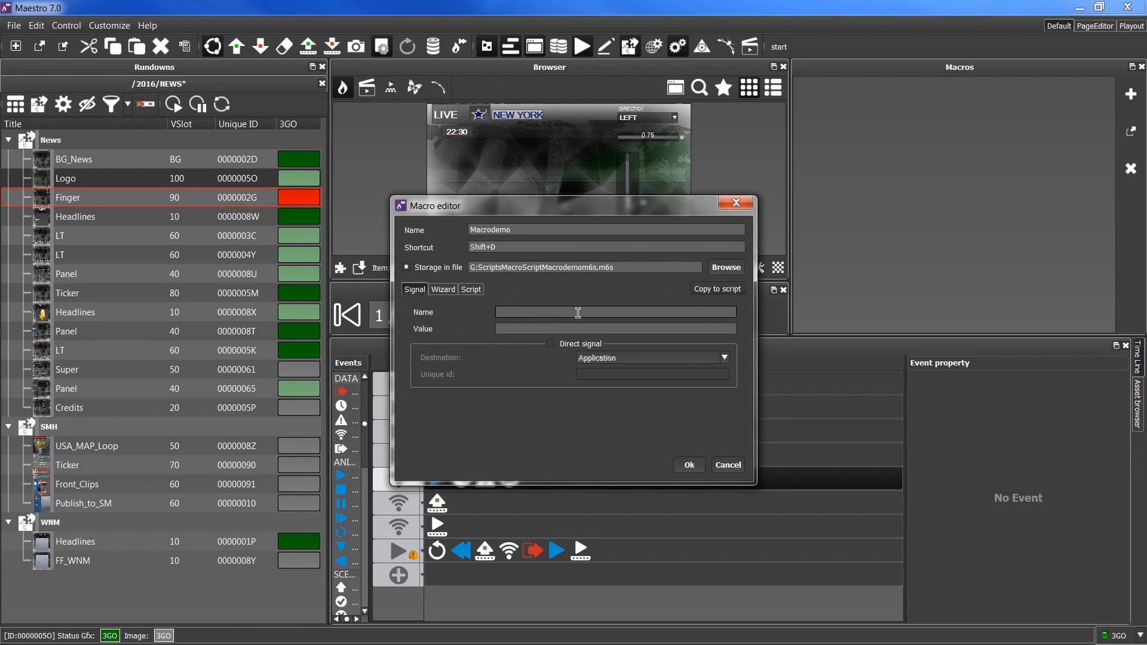
left_click(505, 330)
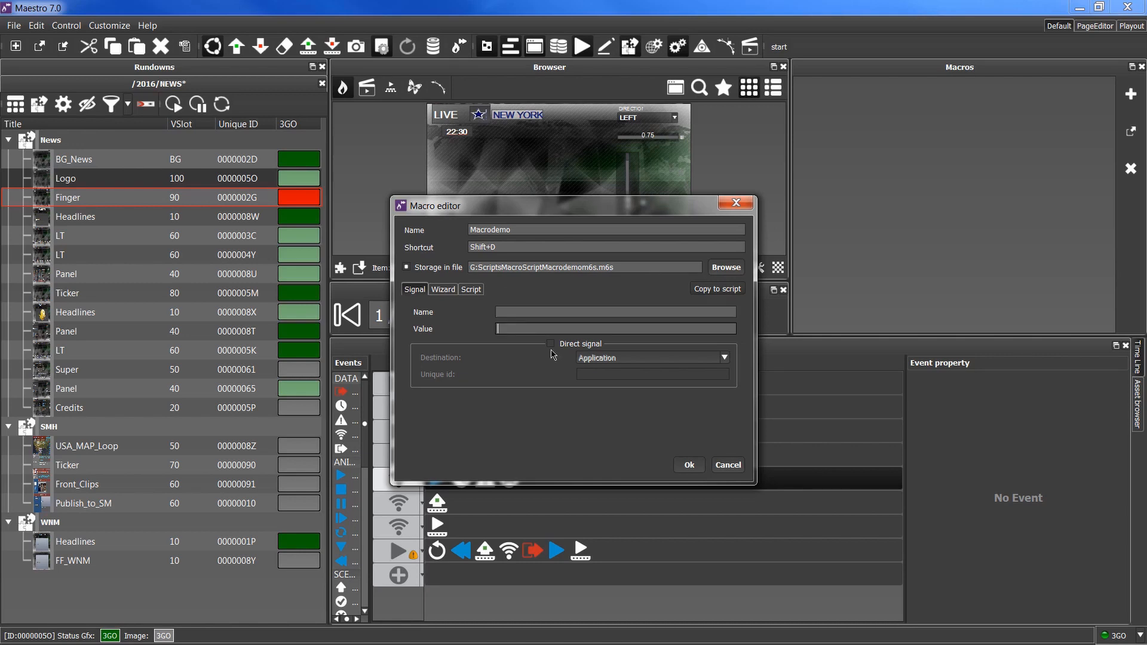
left_click(552, 344)
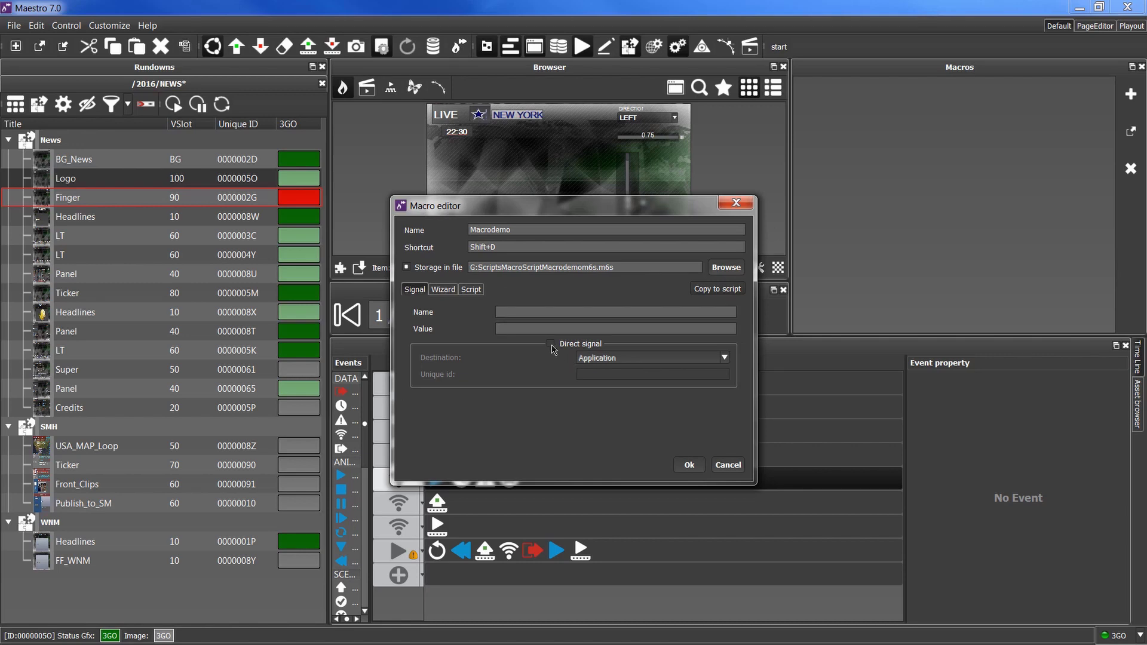
left_click(614, 359)
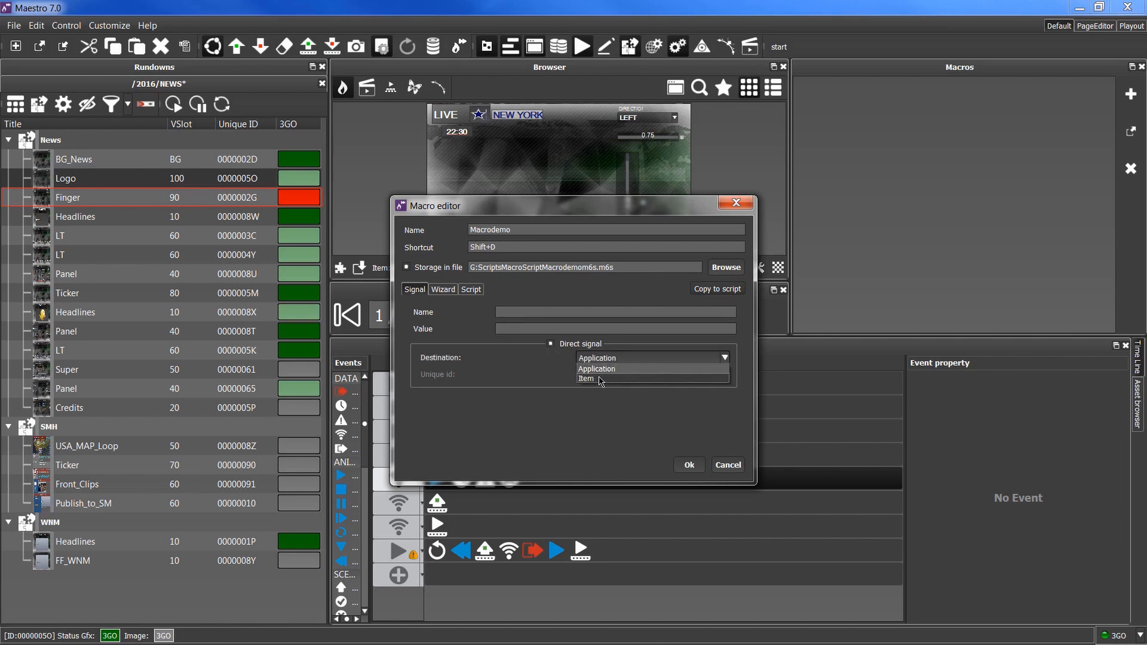
left_click(602, 370)
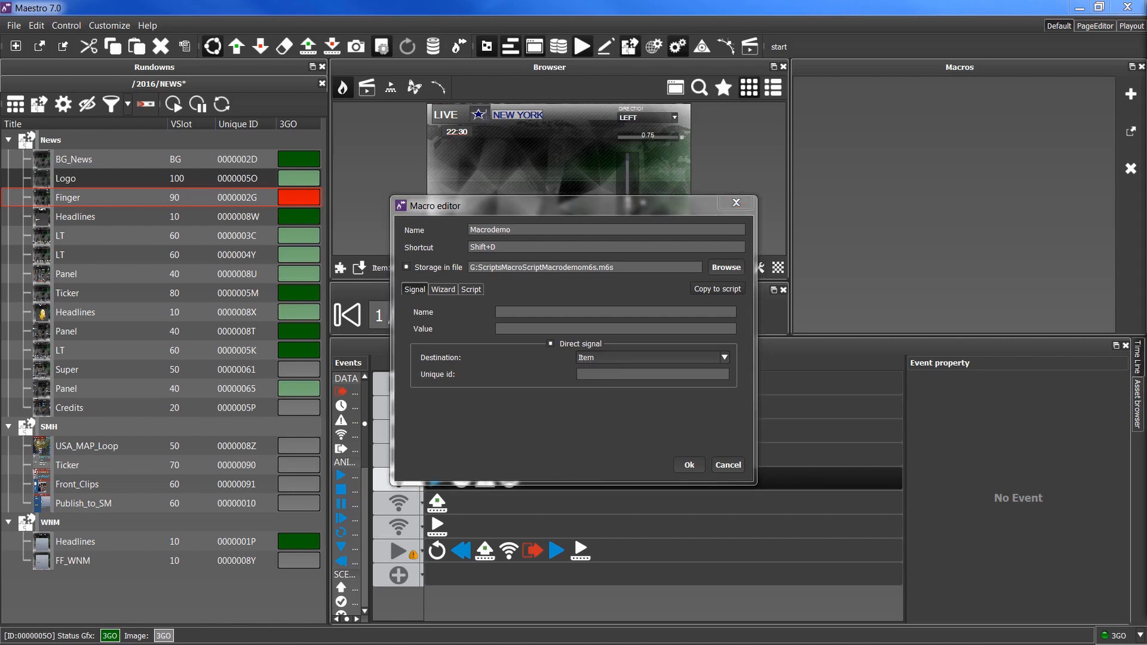
- Add a wizard action step of type Cue item to the Macrodemo macro
left_click(443, 290)
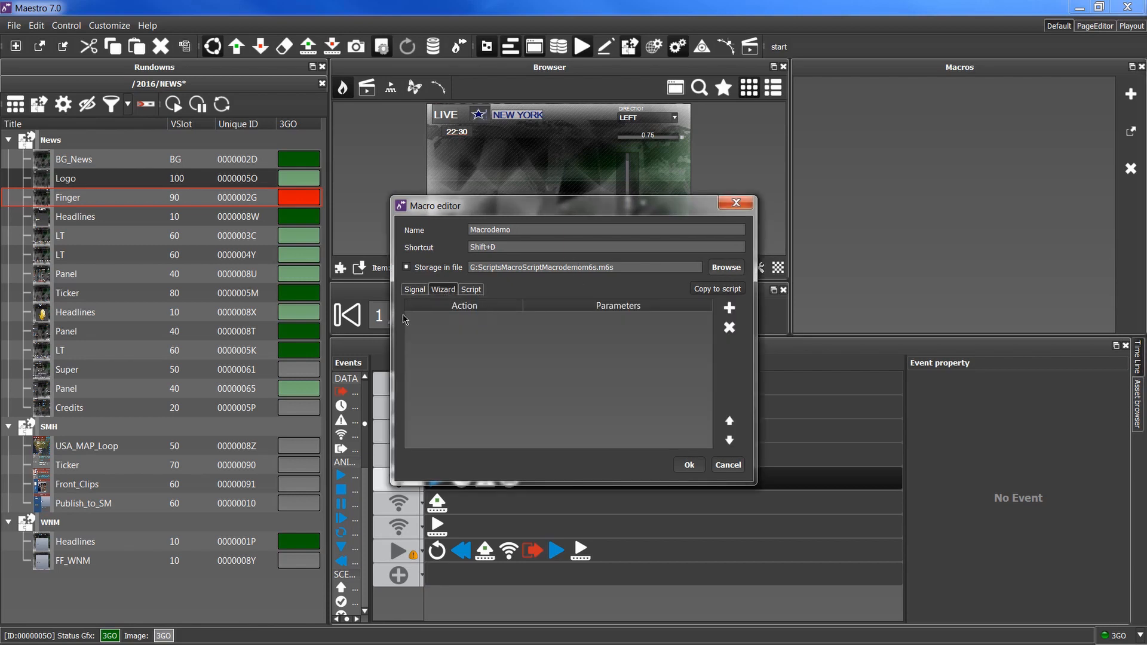
left_click(729, 308)
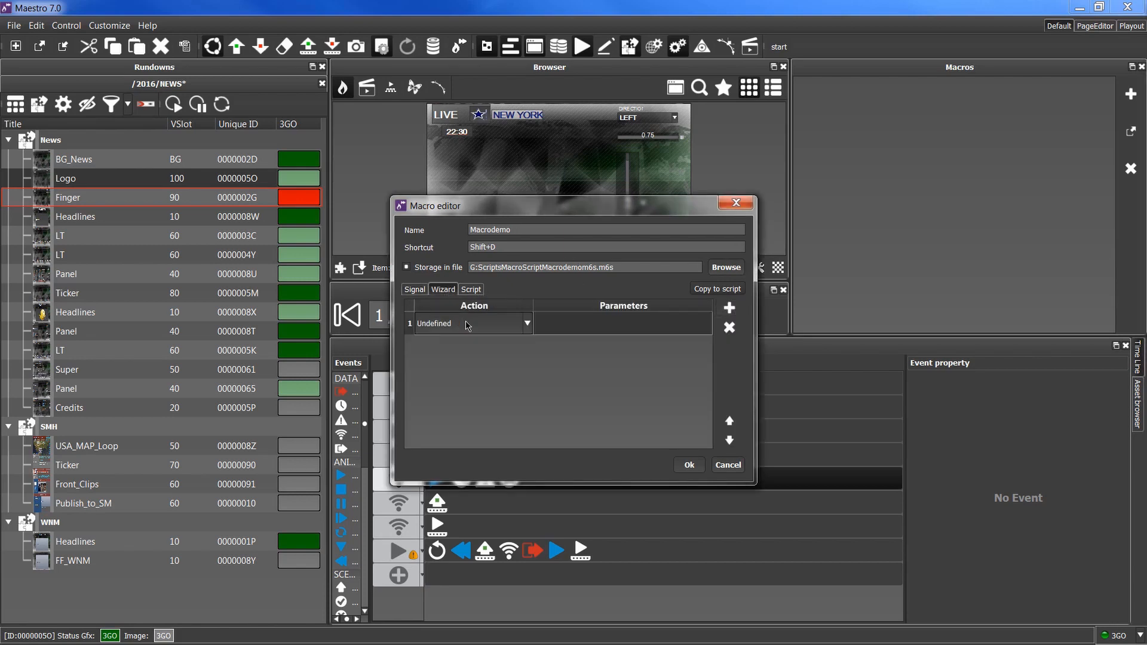
left_click(527, 324)
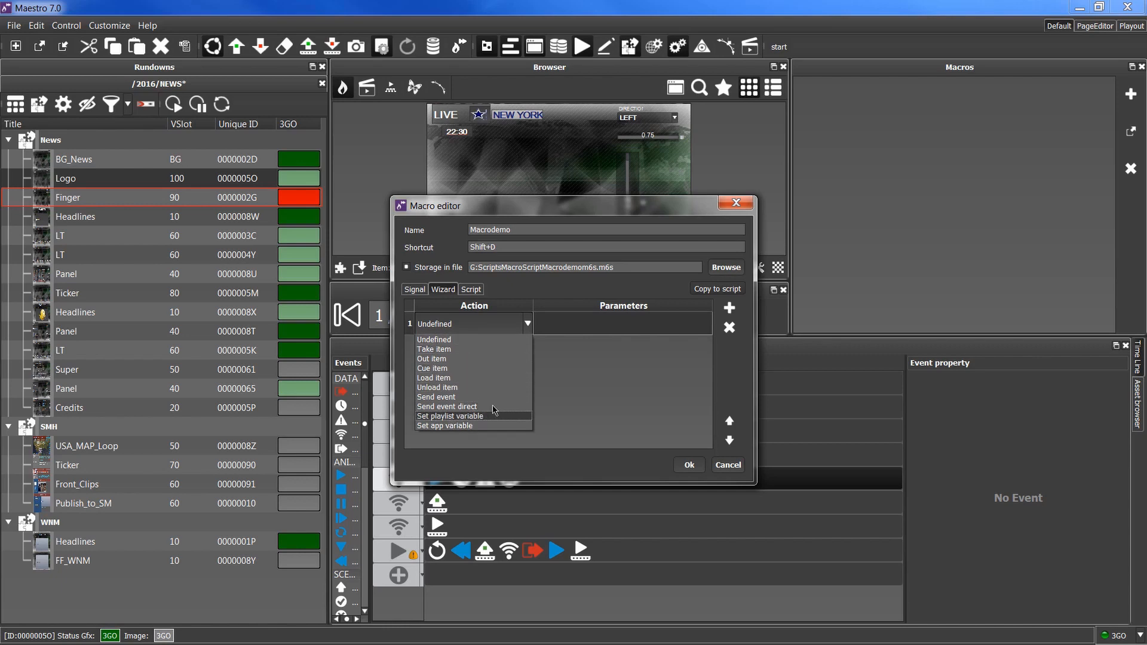
left_click(442, 368)
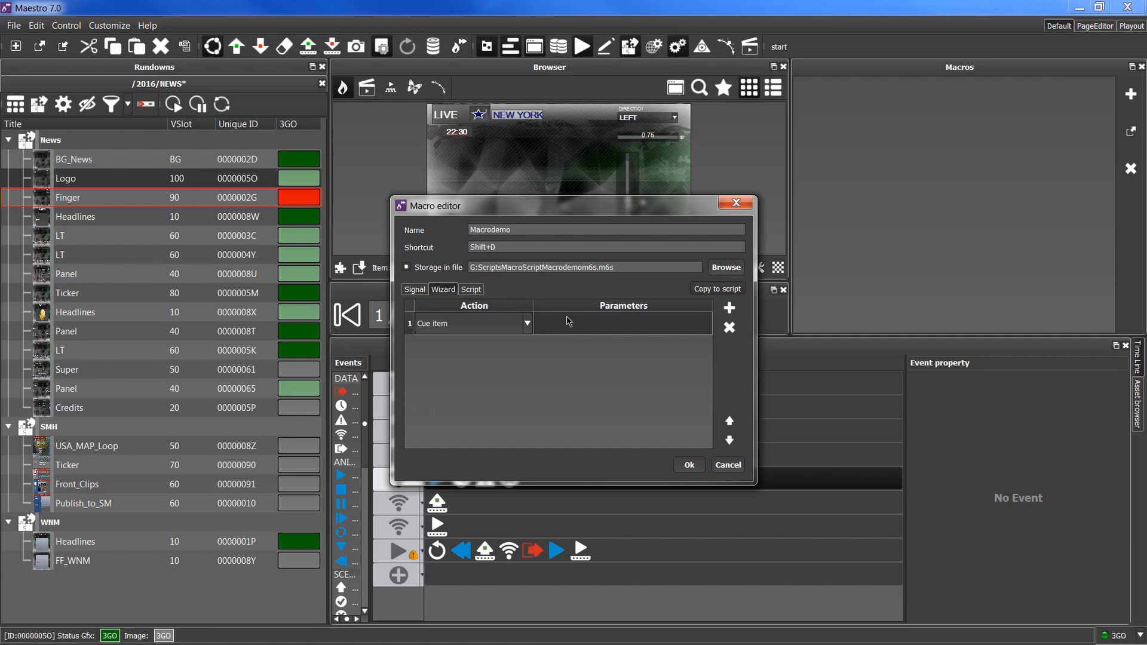
- Target the Cue item step at Unique Id 00000061 and save Macrodemo to the Macros panel
left_click(631, 321)
double_click(677, 331)
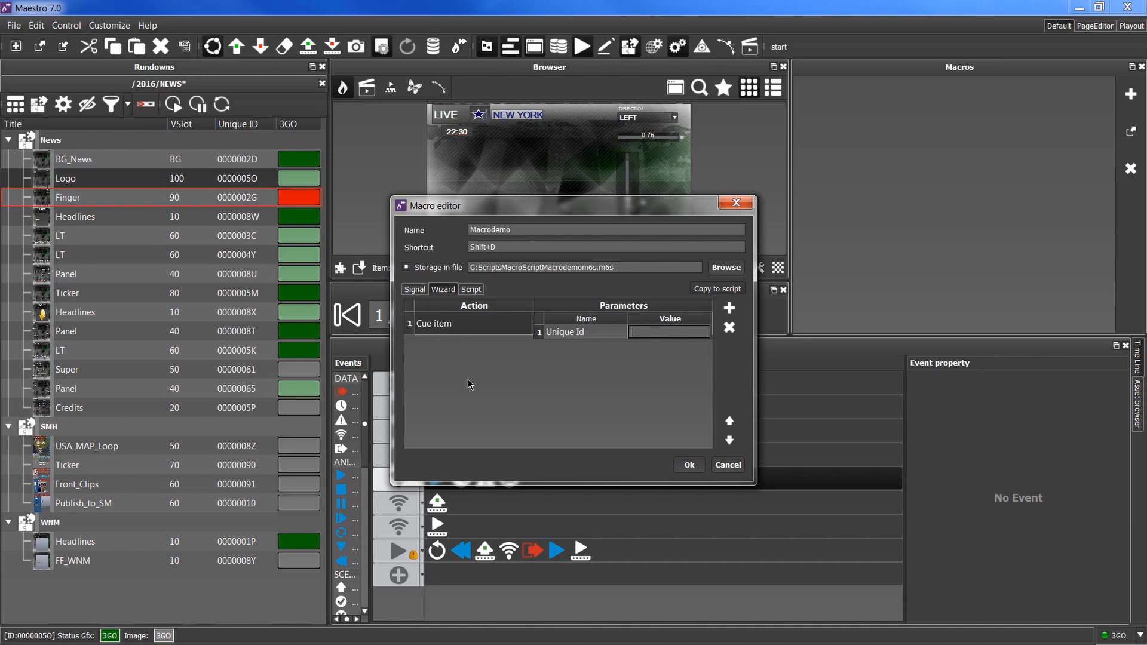
type("000000")
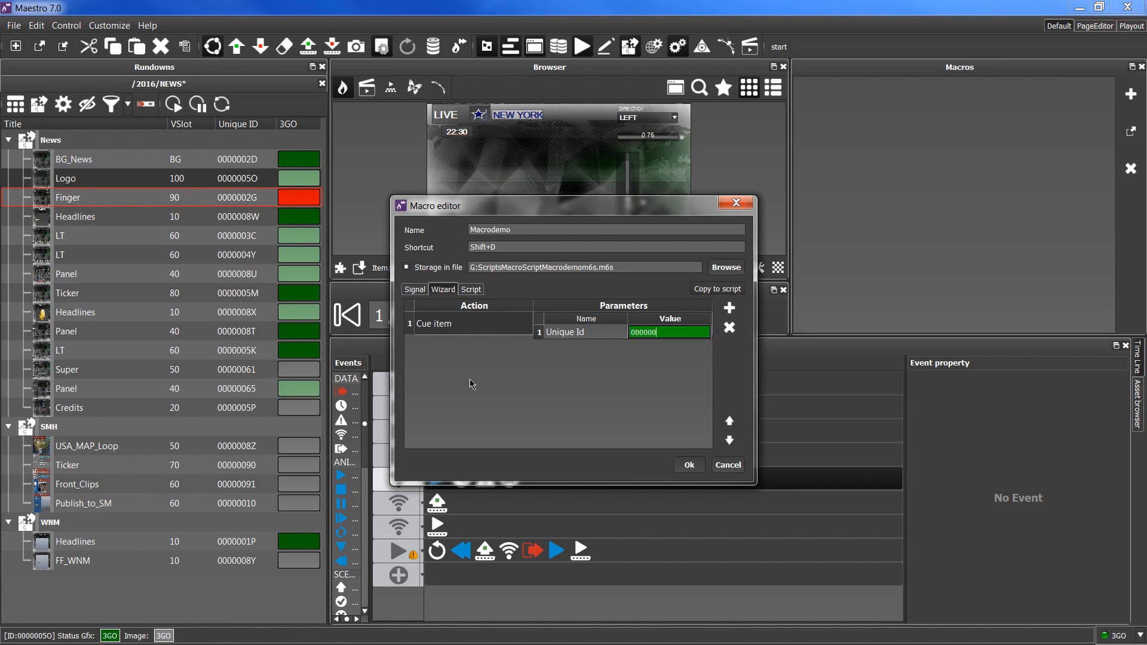
type("61")
left_click(690, 464)
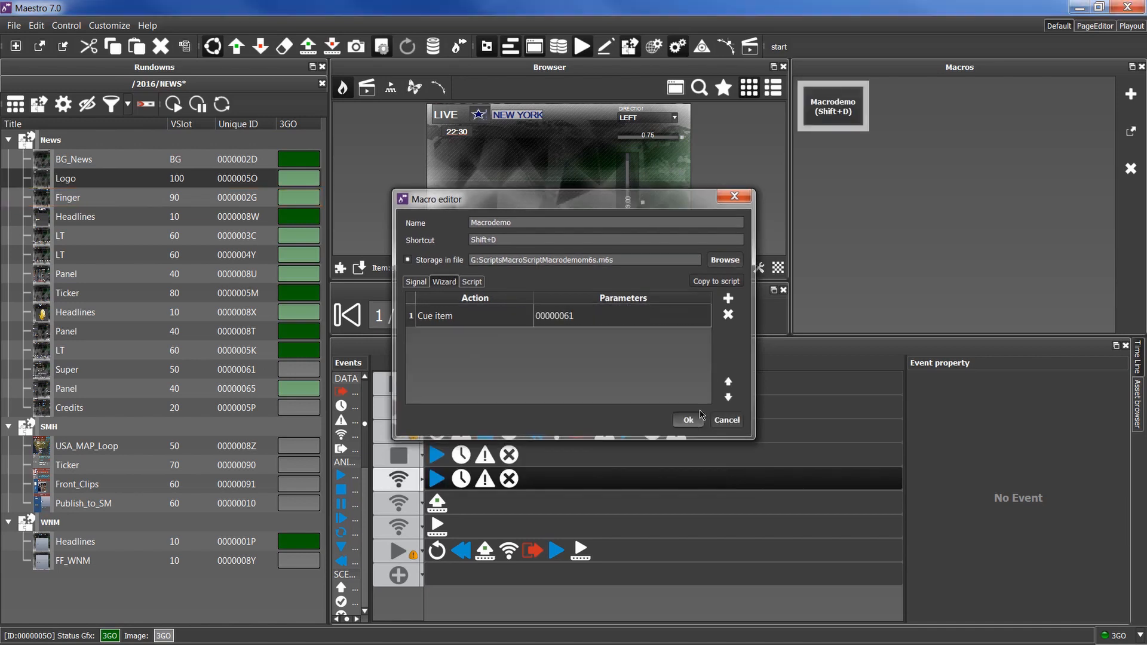
mouse_move(832, 106)
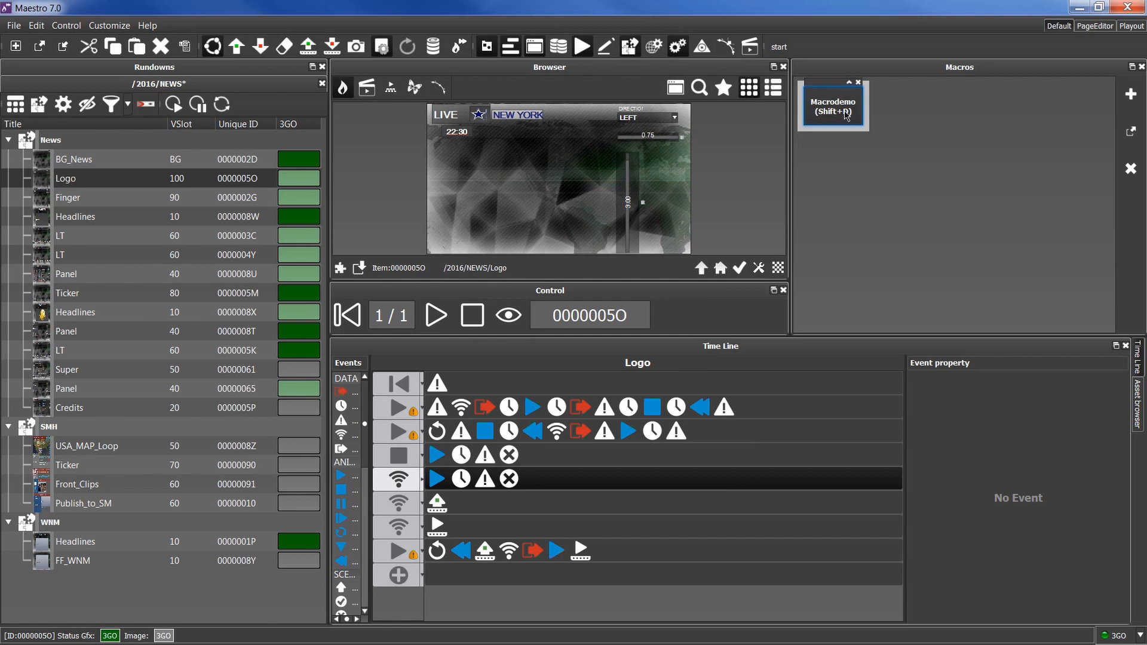
- Run Macrodemo to cue Super item 00000061, then review its editor and close it unchanged
left_click(846, 115)
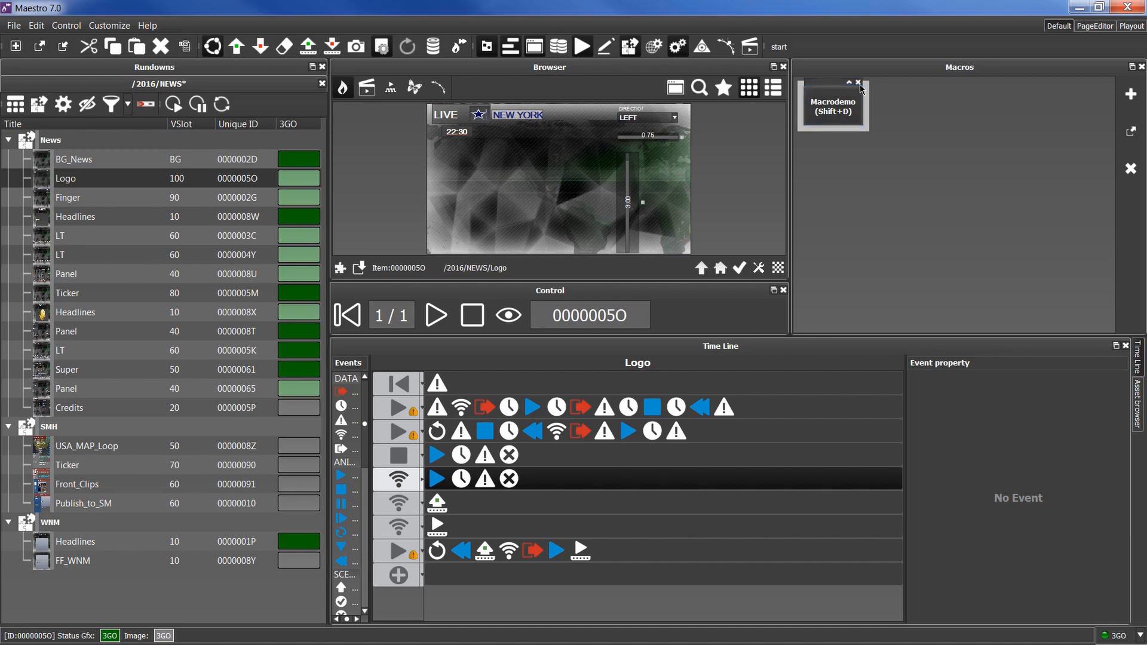
left_click(849, 84)
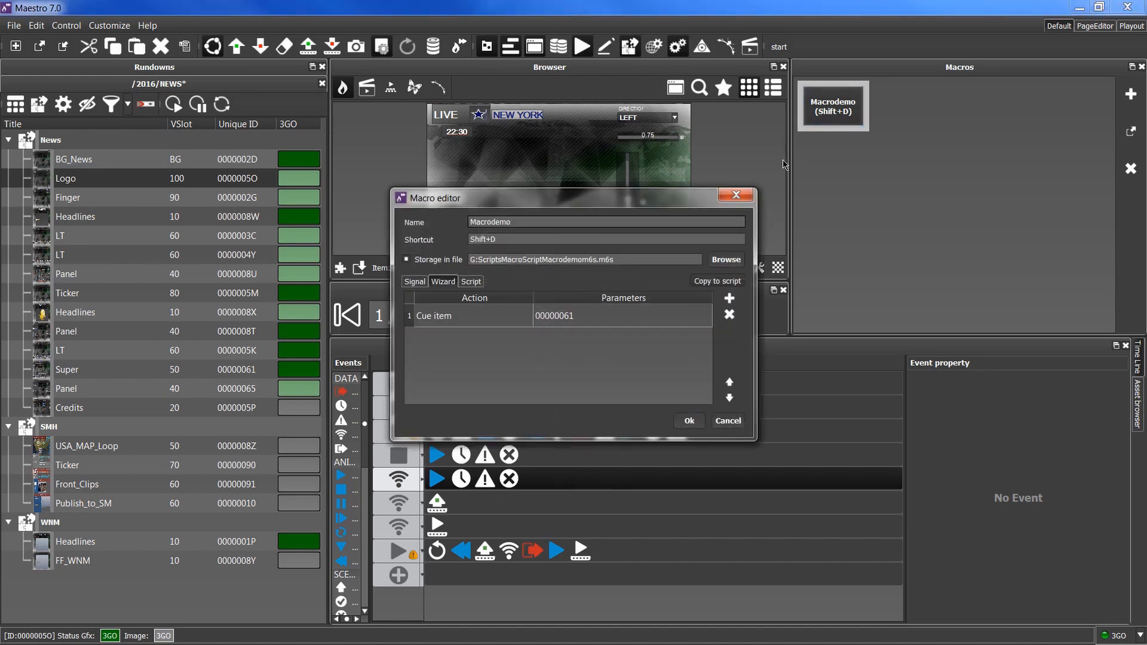
left_click(736, 196)
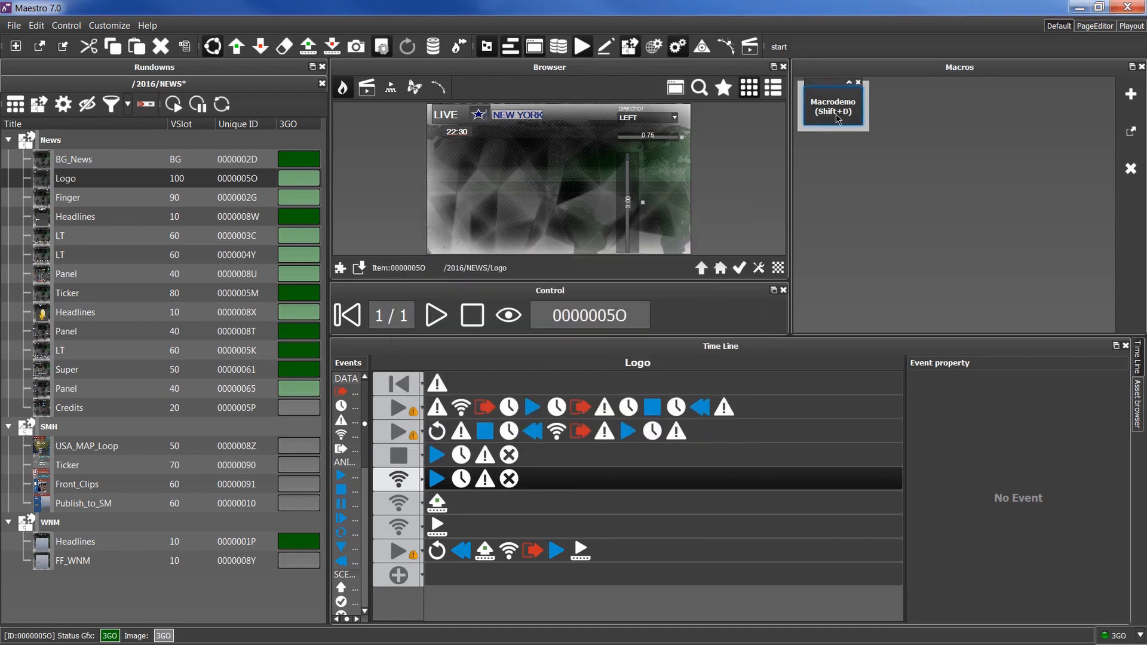
right_click(839, 118)
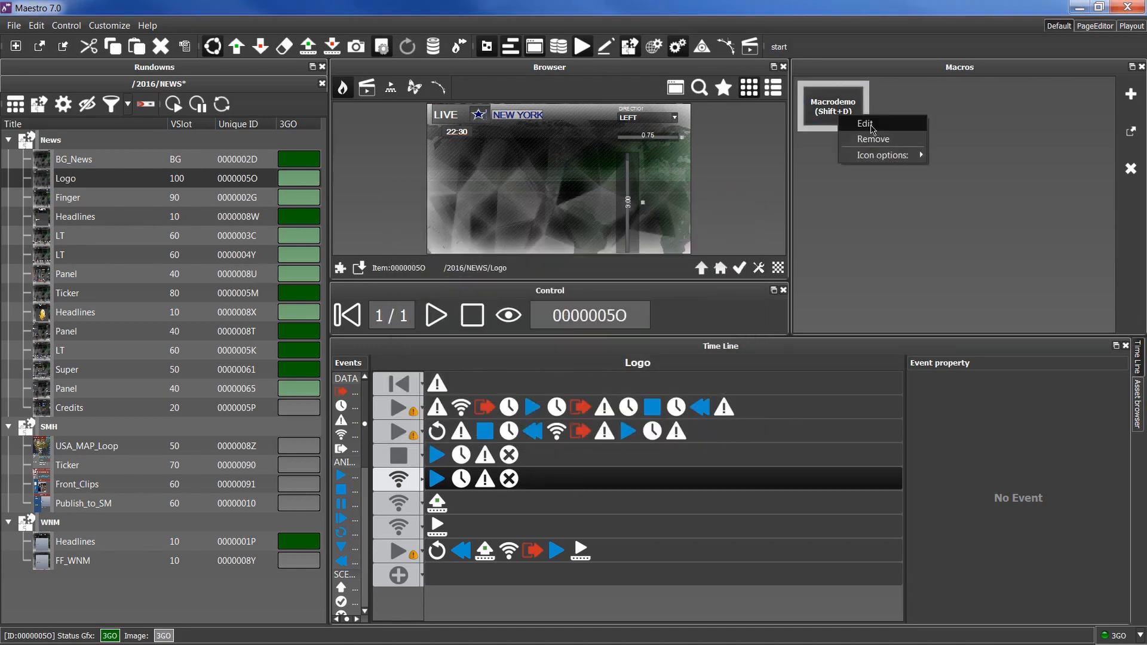
left_click(871, 128)
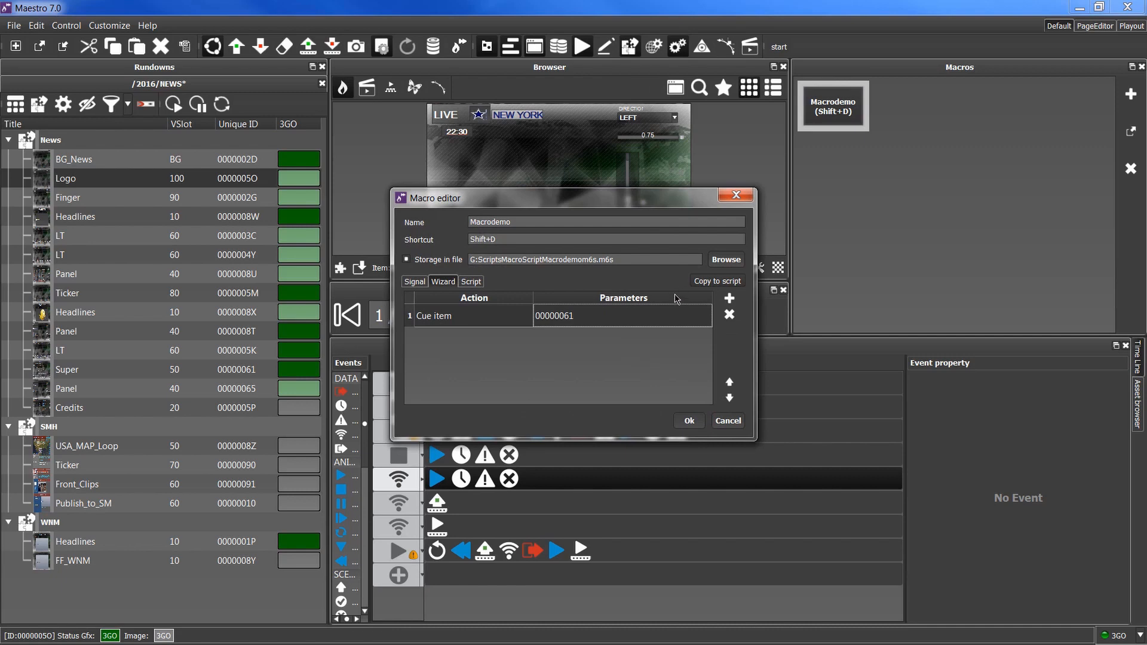
left_click(705, 283)
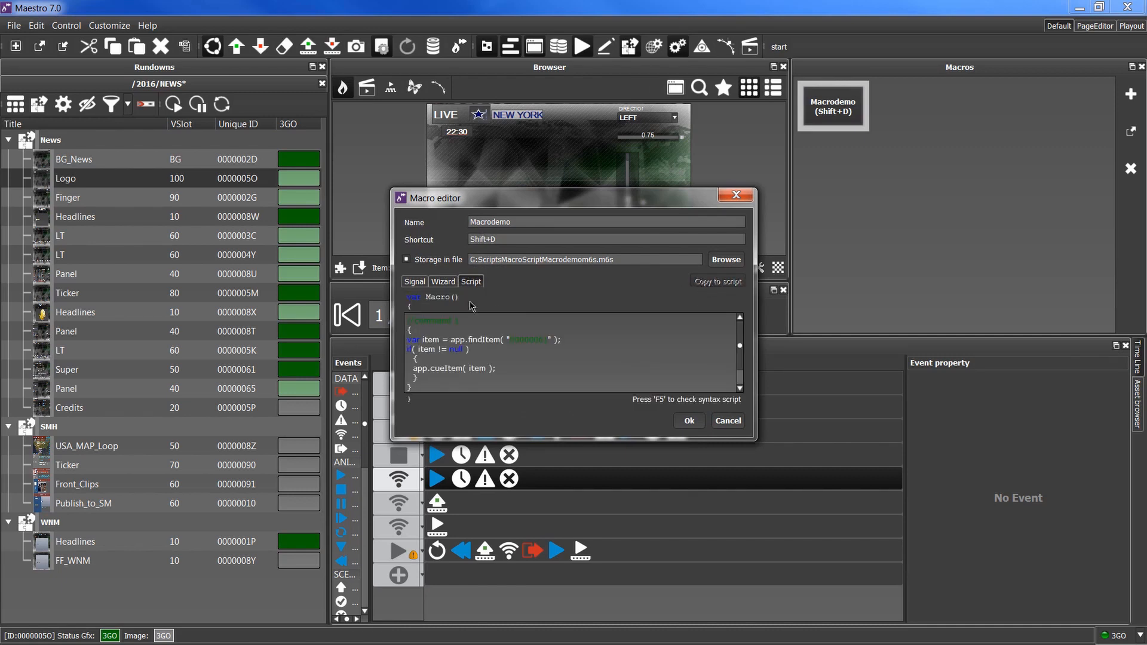
left_click_drag(566, 439, 566, 503)
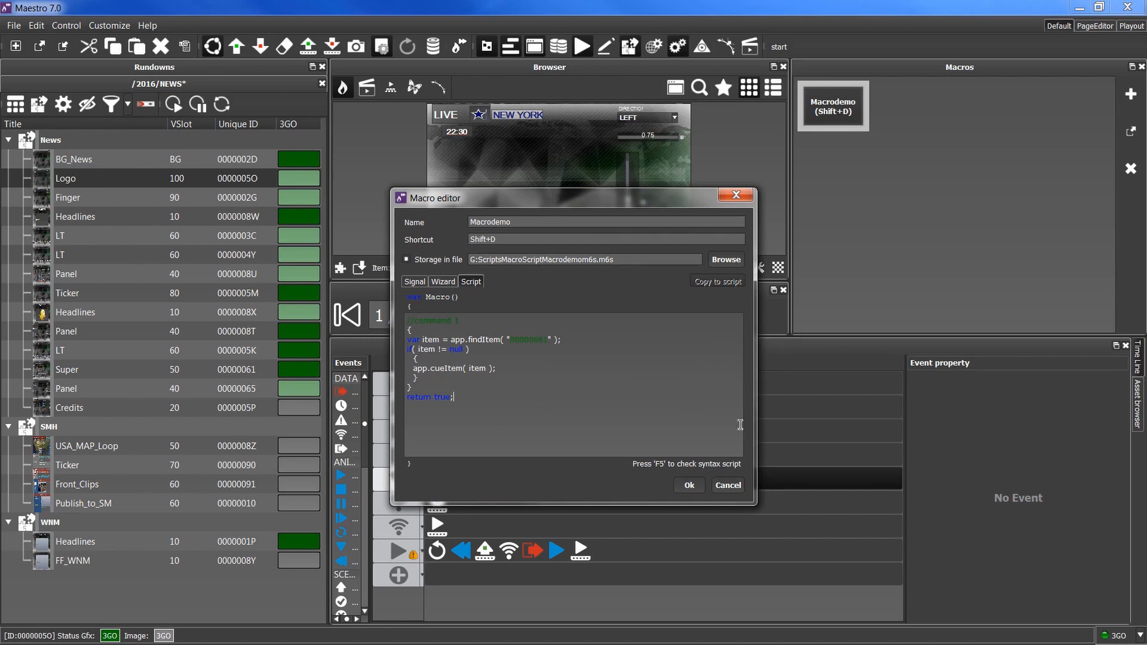
left_click(704, 448)
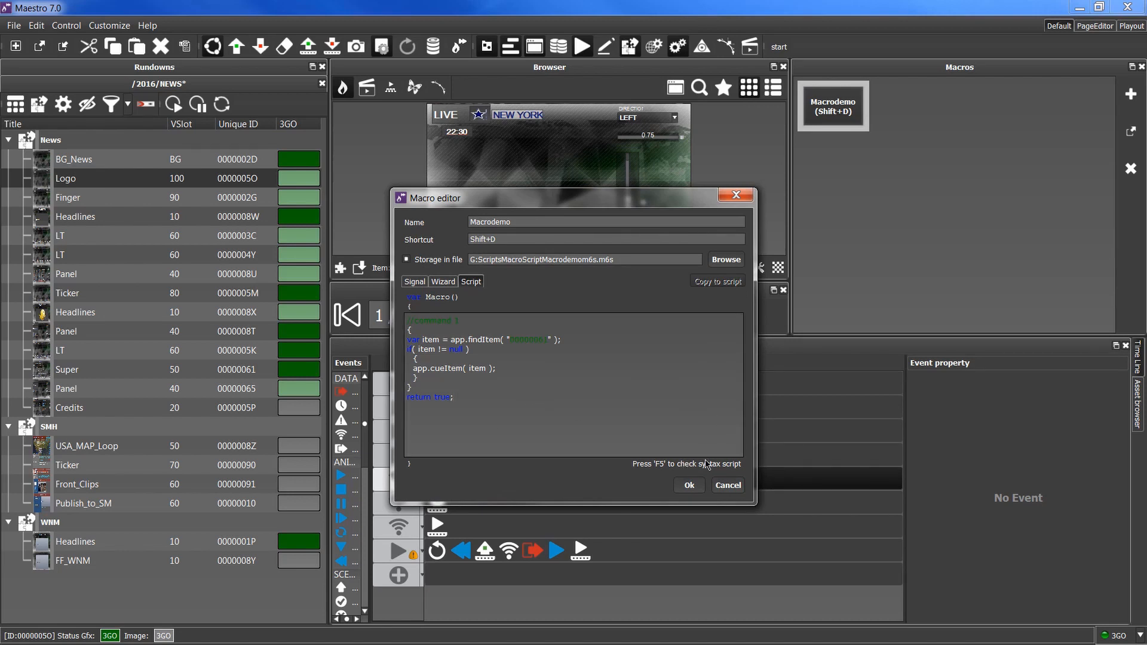
key("F5")
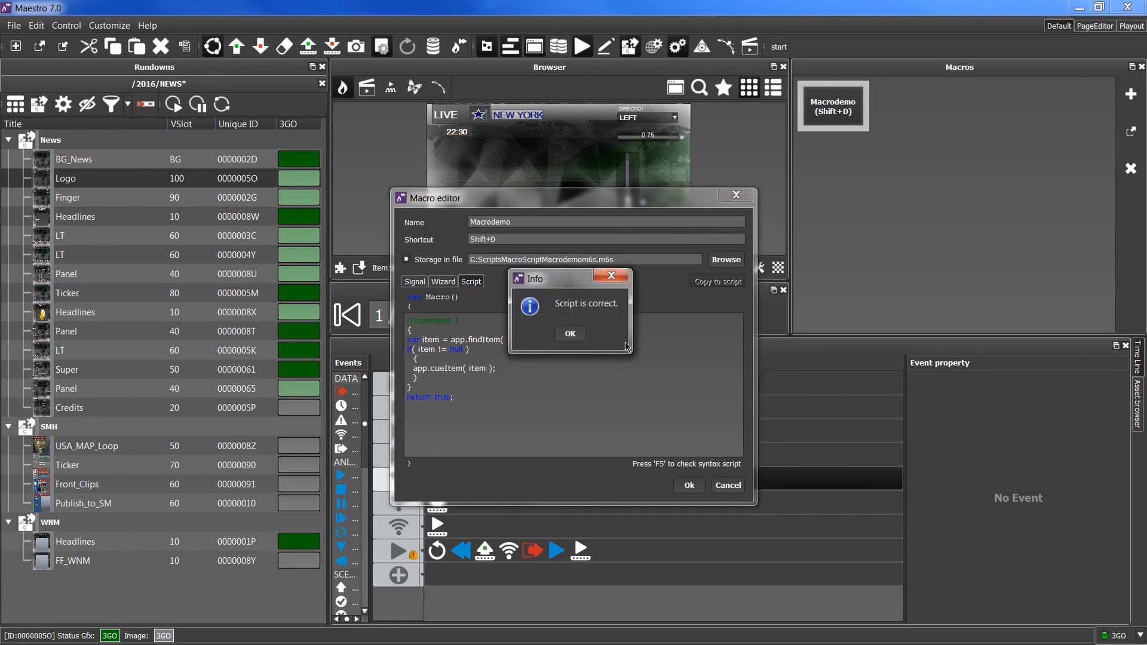
left_click(585, 338)
left_click(689, 485)
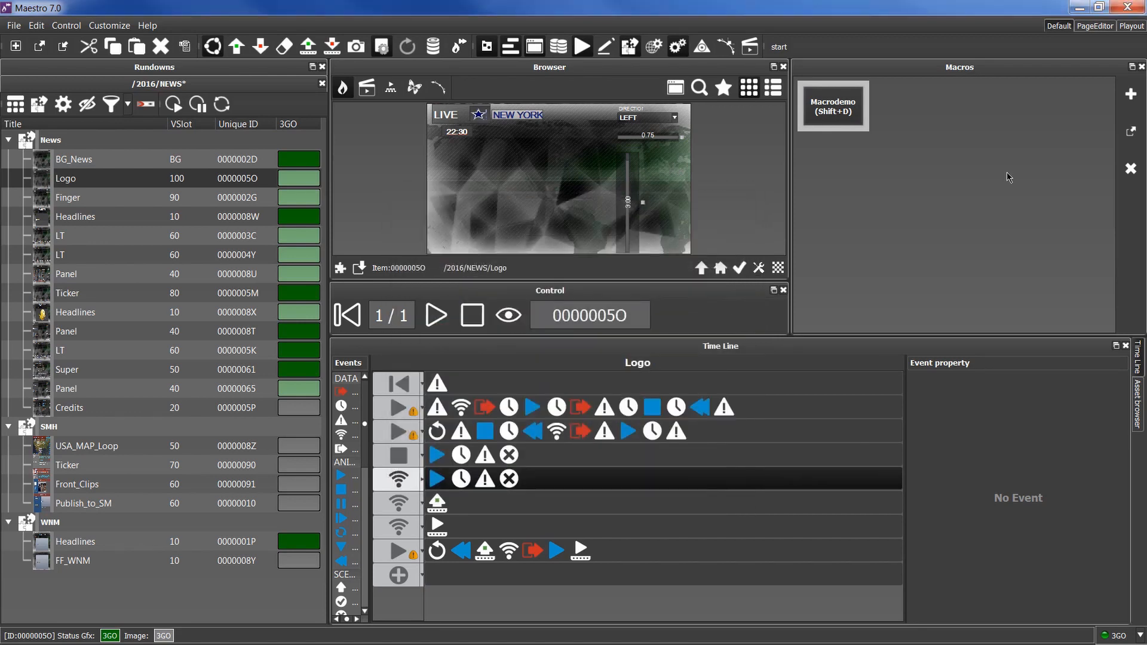
- Import G:\Macros\Clean.m6s as a macro, keeping the name Clean
left_click(1131, 131)
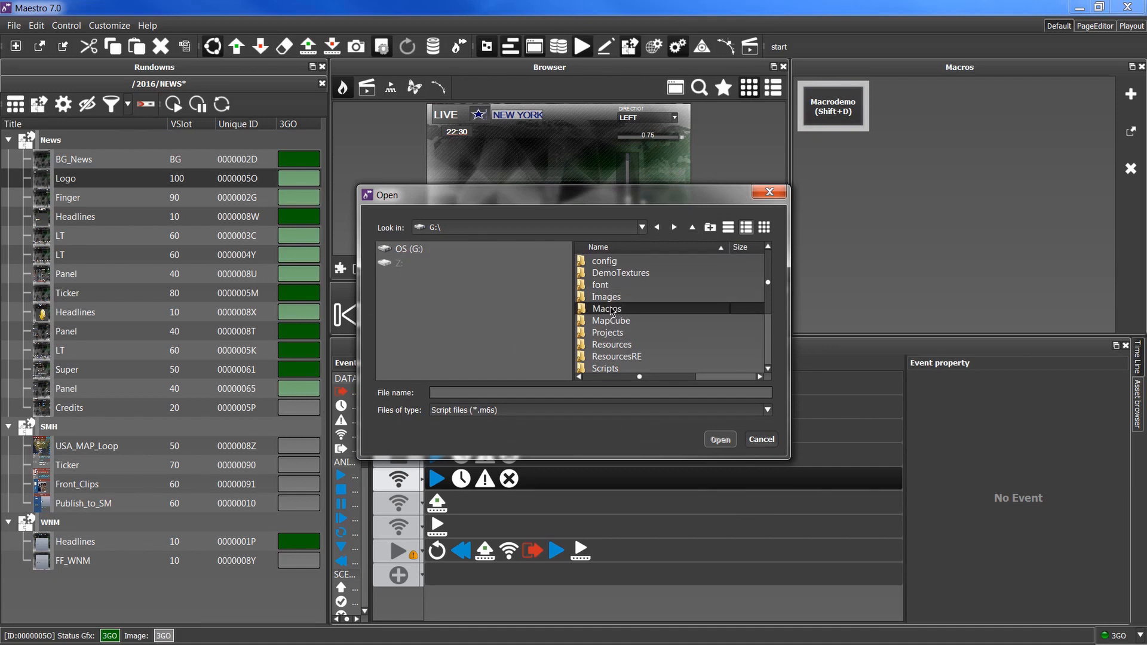
double_click(615, 309)
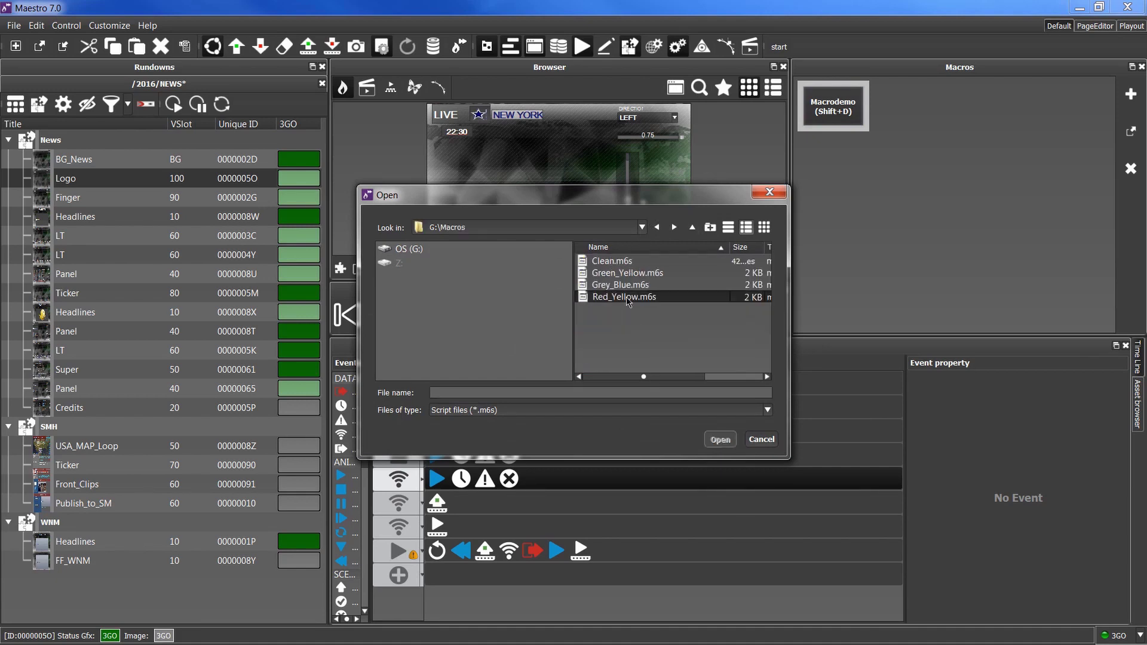
double_click(612, 260)
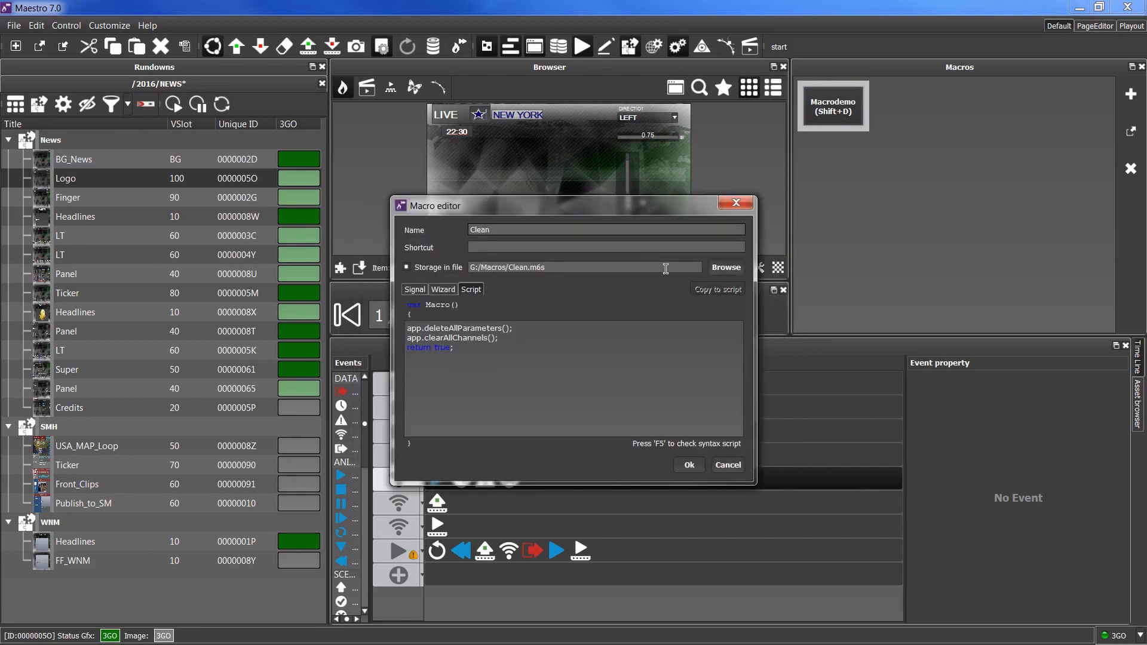
left_click(502, 229)
- Assign shortcut Shift+N after Shift+C proves taken, and save the Clean macro
left_click(475, 249)
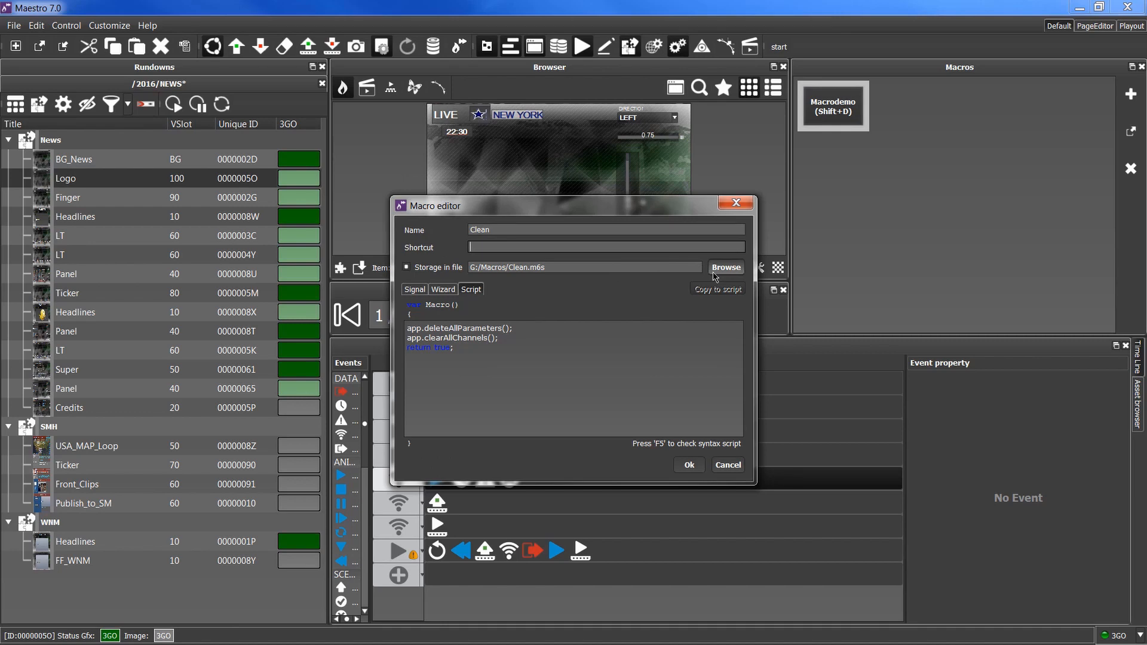
key("shift+c")
type("Shift+C")
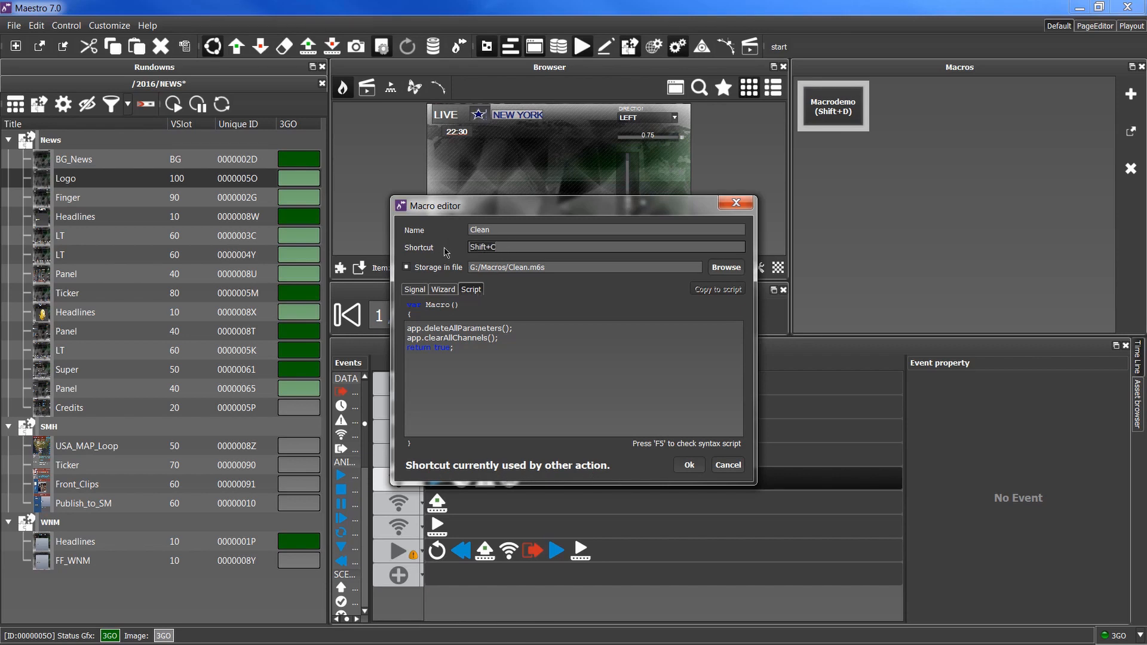
key("shift+n")
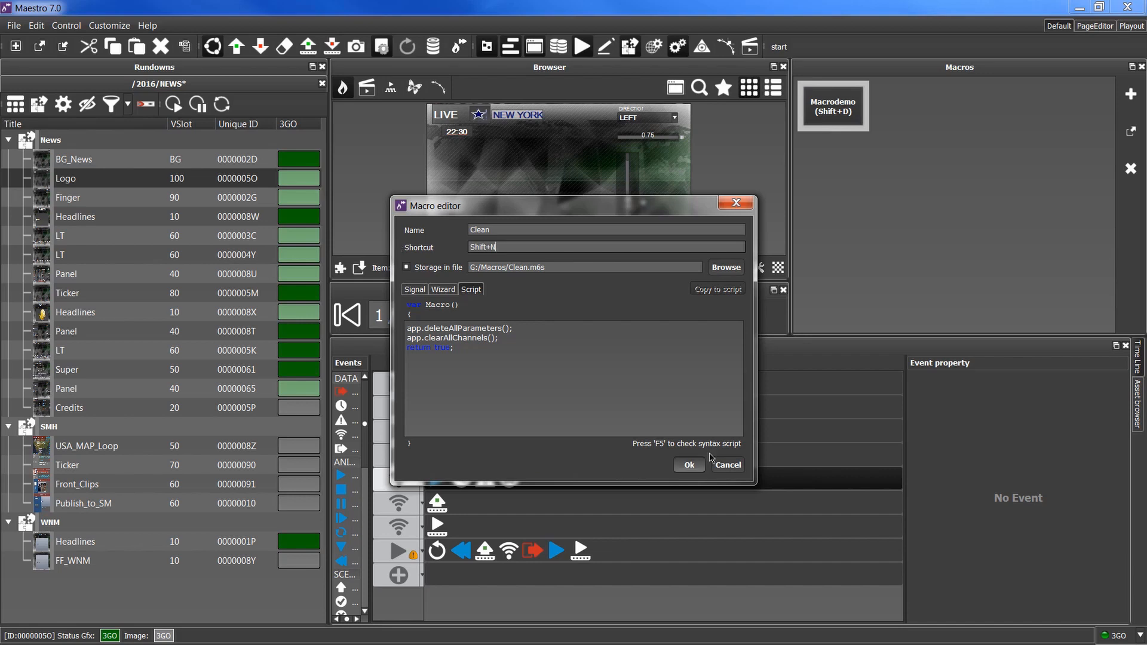
left_click(695, 465)
- Cue the Logo item and run Clean to clear its channels
left_click(303, 184)
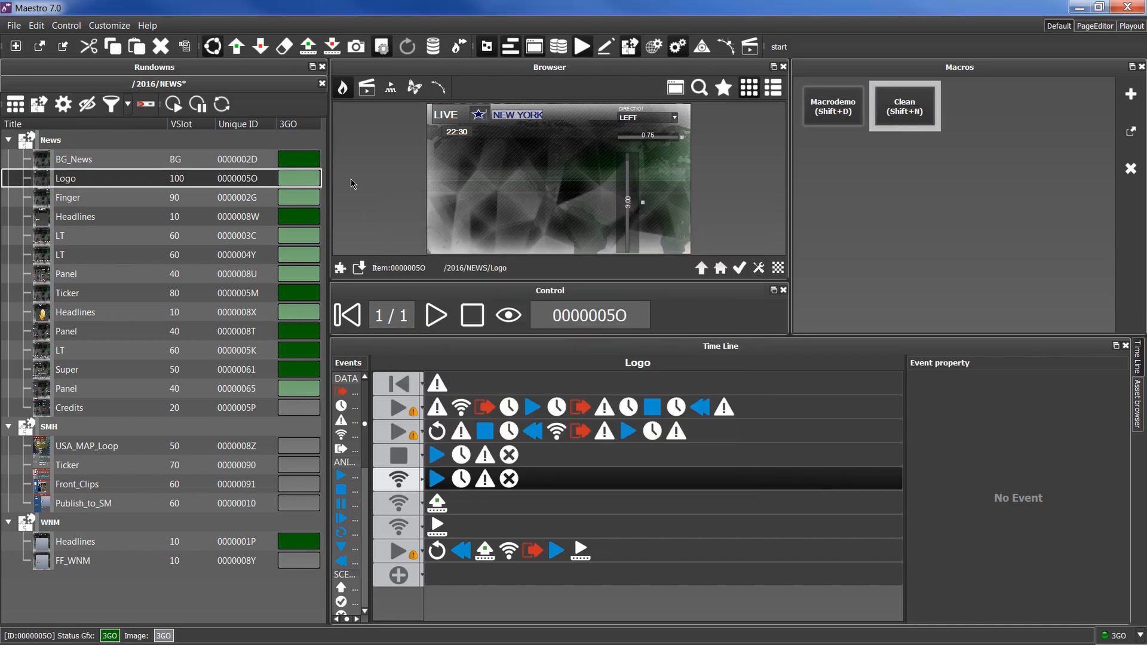
left_click(363, 311)
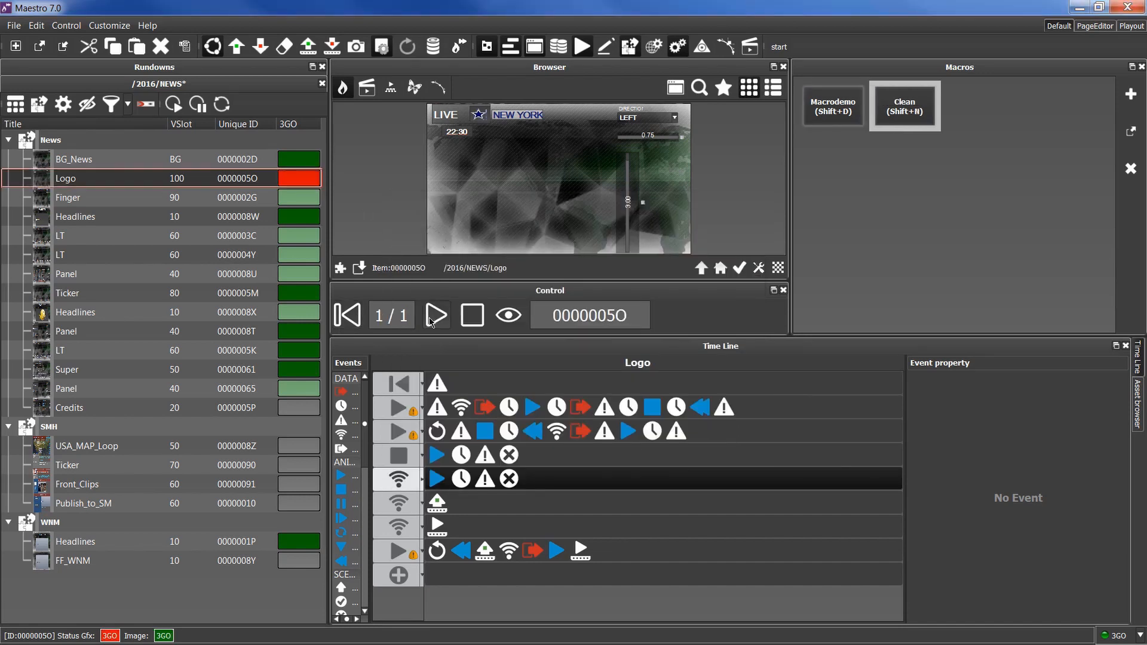
left_click(919, 114)
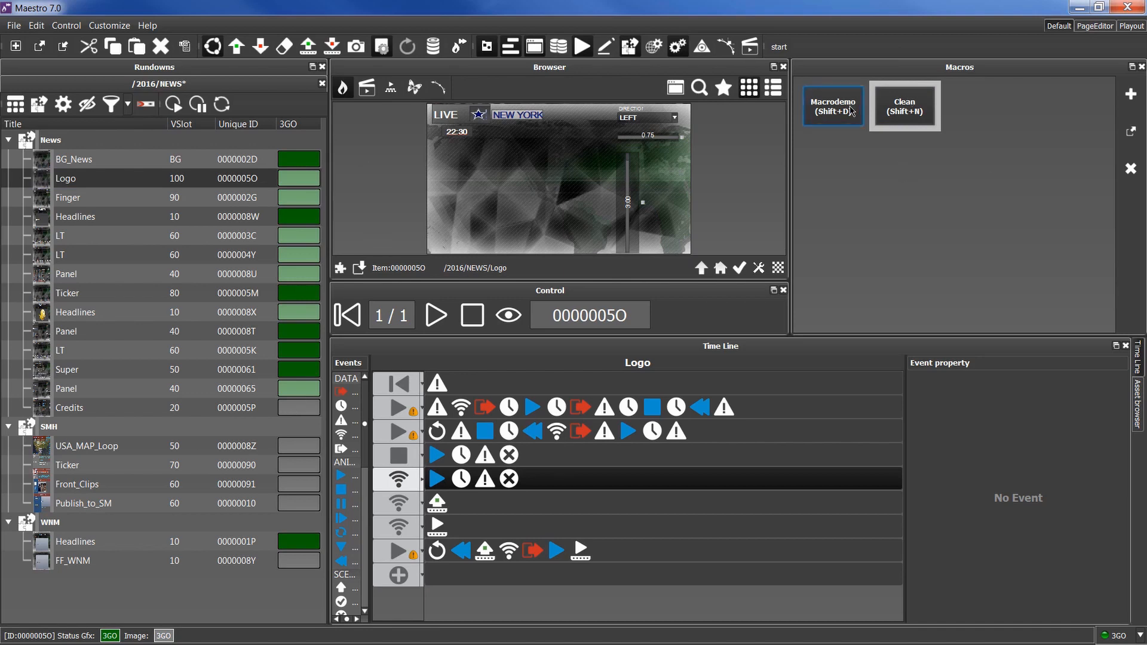
- Delete the Macrodemo macro, confirming so only Clean remains in the panel
left_click(852, 113)
left_click(1132, 173)
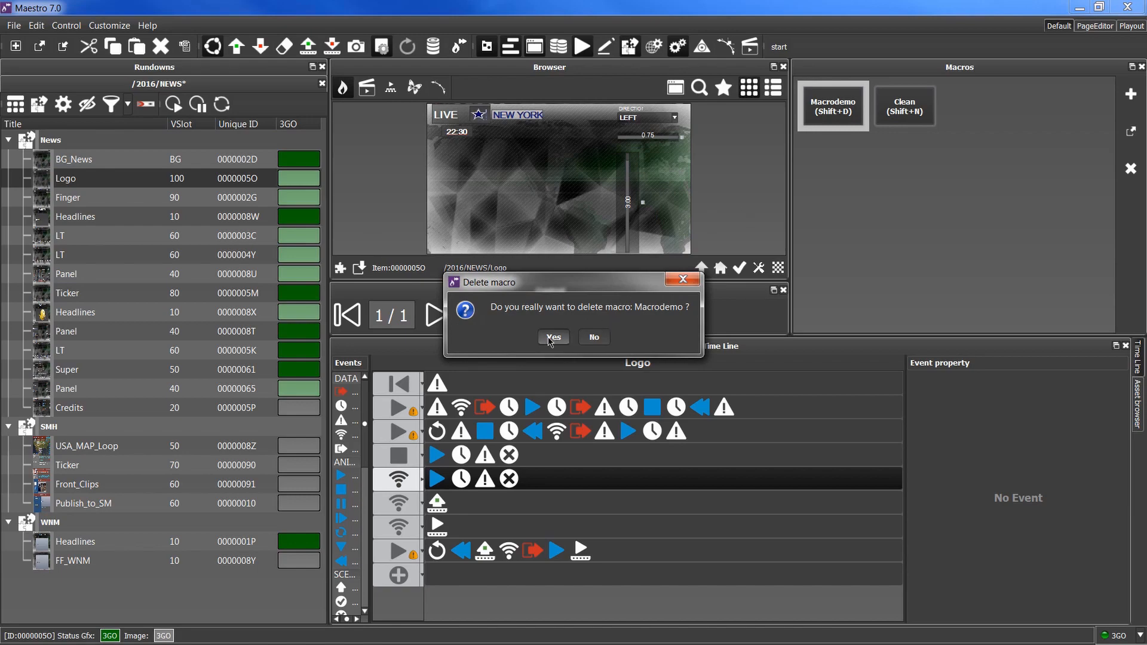
left_click(543, 341)
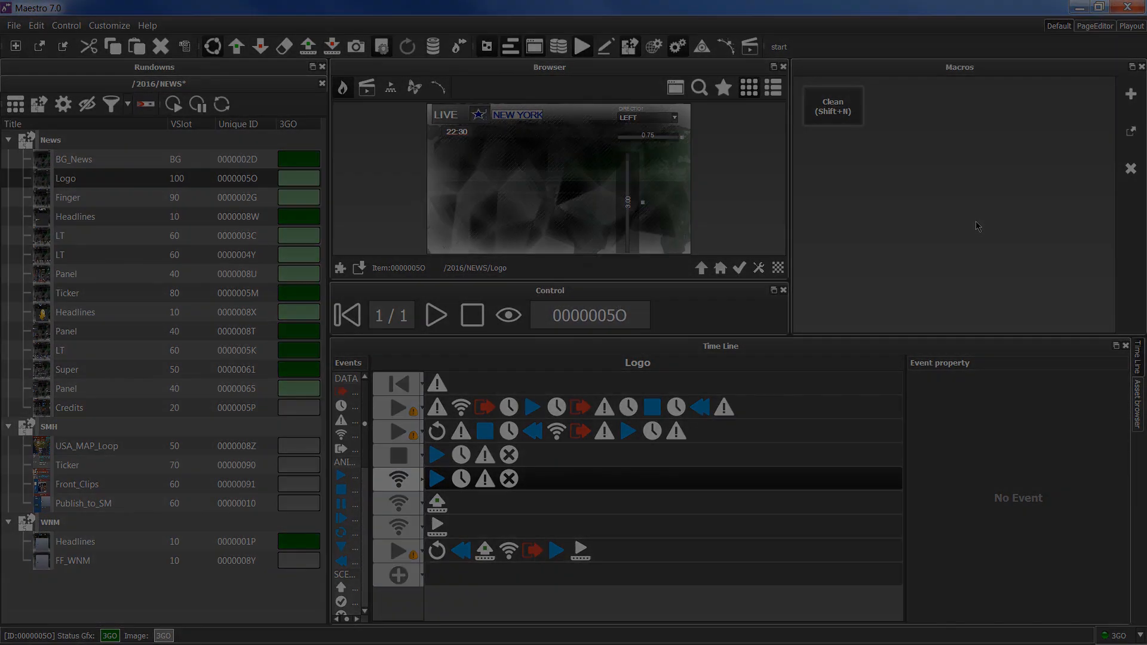